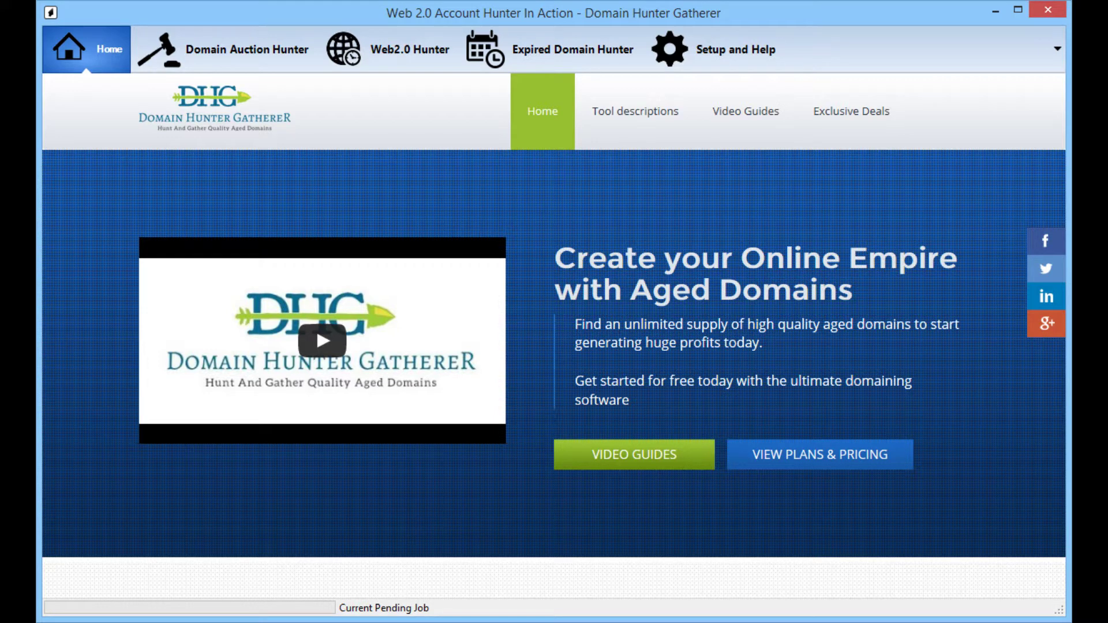
Enter the car keywords cars, trucks, van, ford, mercedes, toyota, honda, volkswagen in the Web 2.0 hunter
click(376, 57)
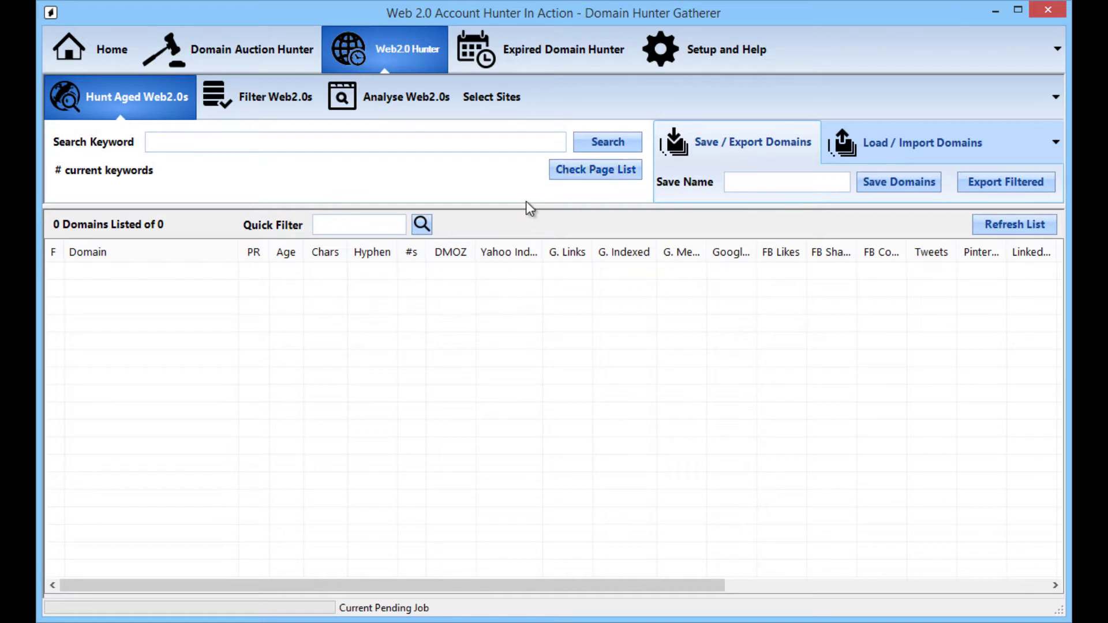
click(187, 141)
text(cars,trucks)
text(,)
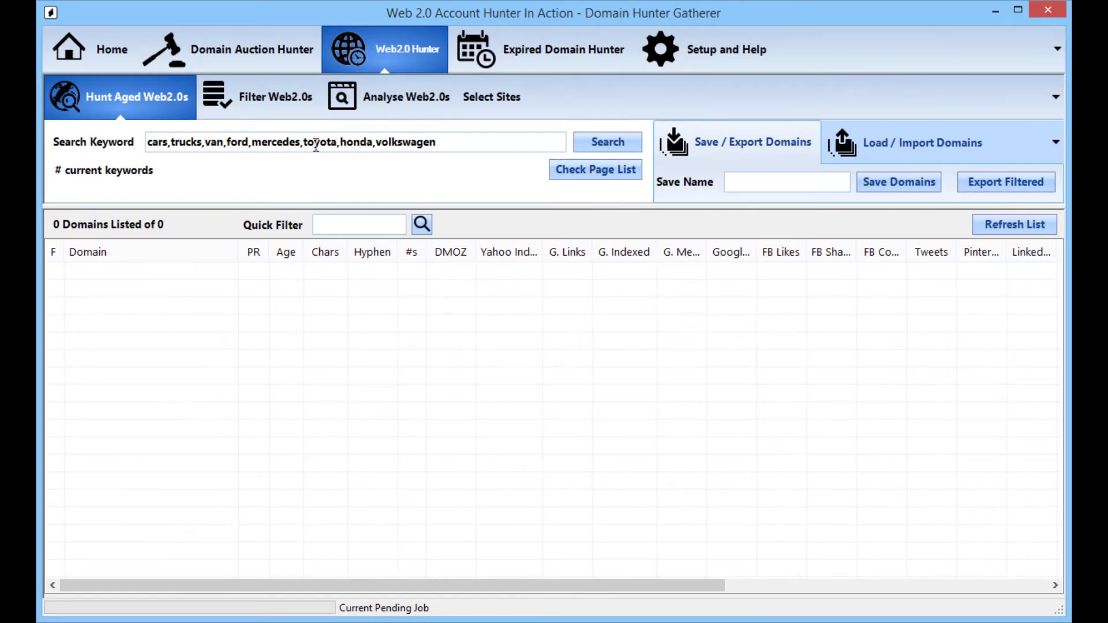
Start the Web 2.0 hunt, returning 134 Tumblr, Blogspot, Weebly and Webs results
click(616, 142)
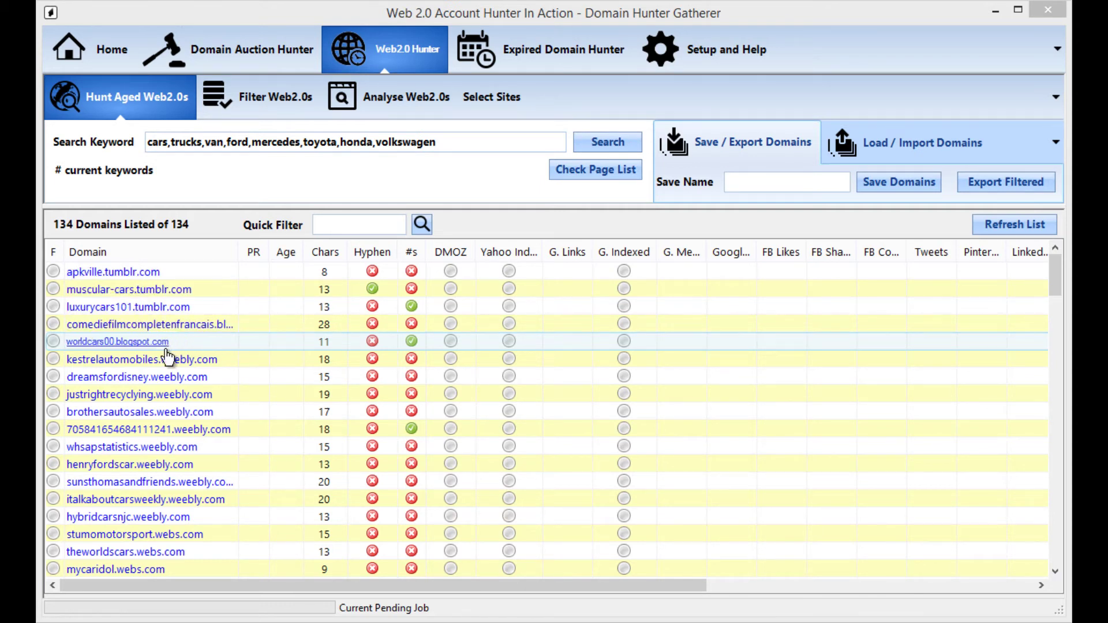
scroll(260, 516, down, 1)
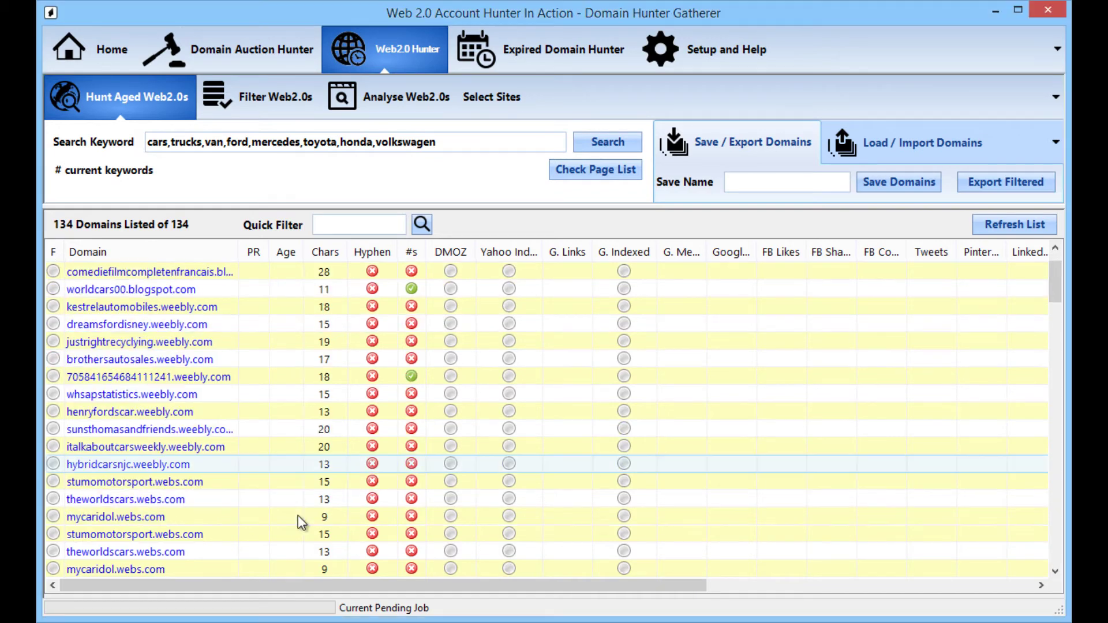
scroll(297, 515, down, 3)
scroll(298, 515, down, 2)
scroll(277, 512, down, 2)
scroll(265, 512, down, 1)
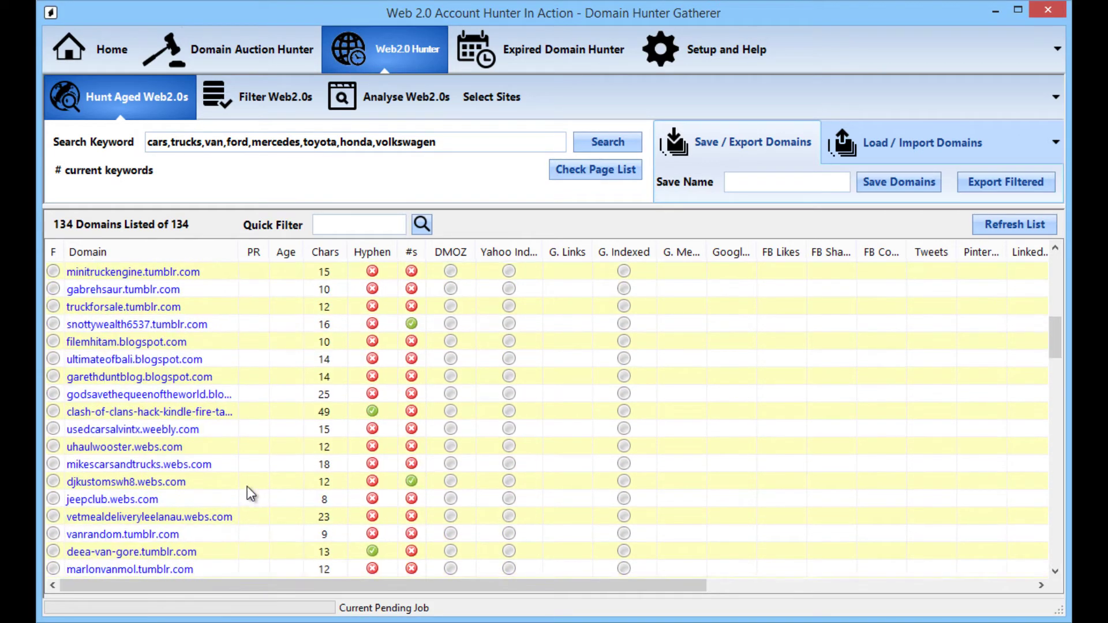
scroll(246, 485, down, 6)
scroll(246, 486, down, 2)
scroll(252, 482, down, 6)
scroll(251, 480, up, 20)
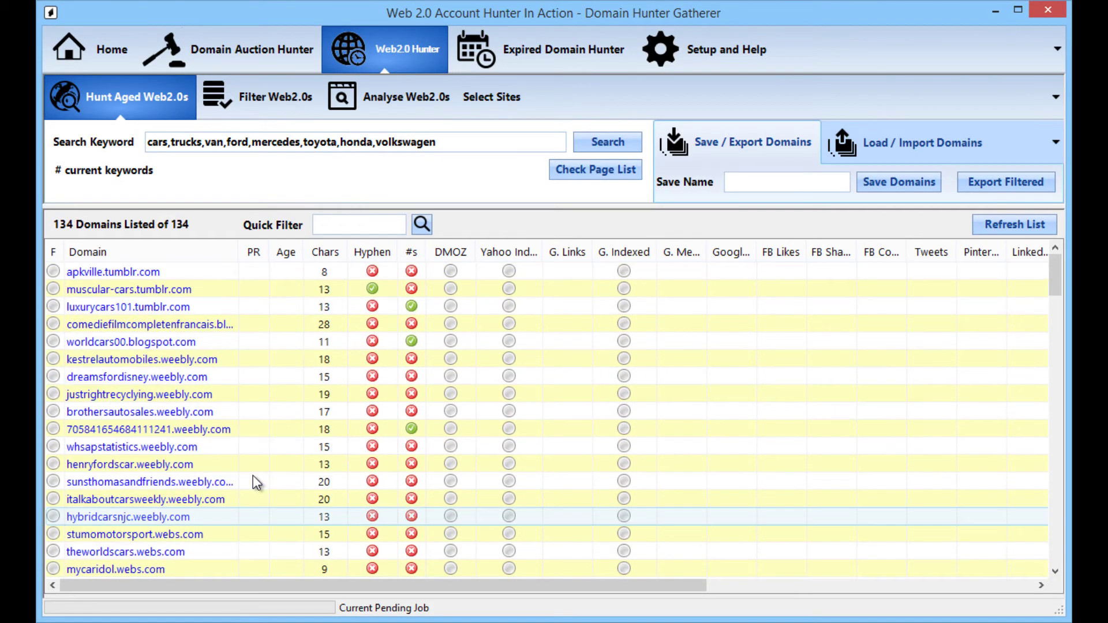
Bring up the Analyse Web2.0s settings for the 134 listed domains
click(401, 100)
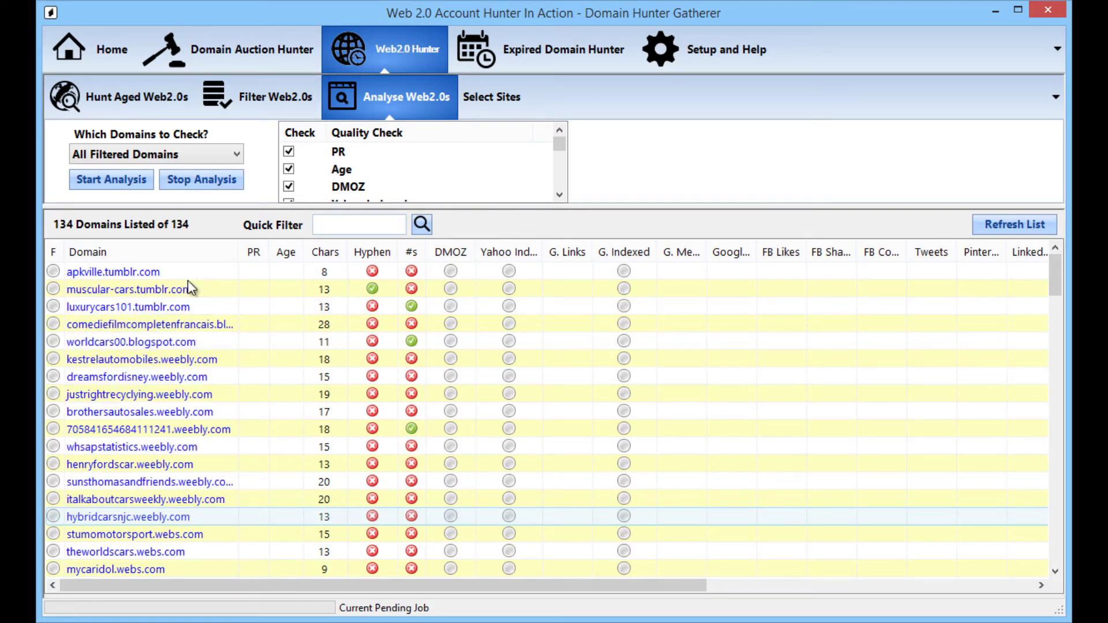
Run the PR, age and DMOZ quality analysis on all 134 filtered domains
click(119, 182)
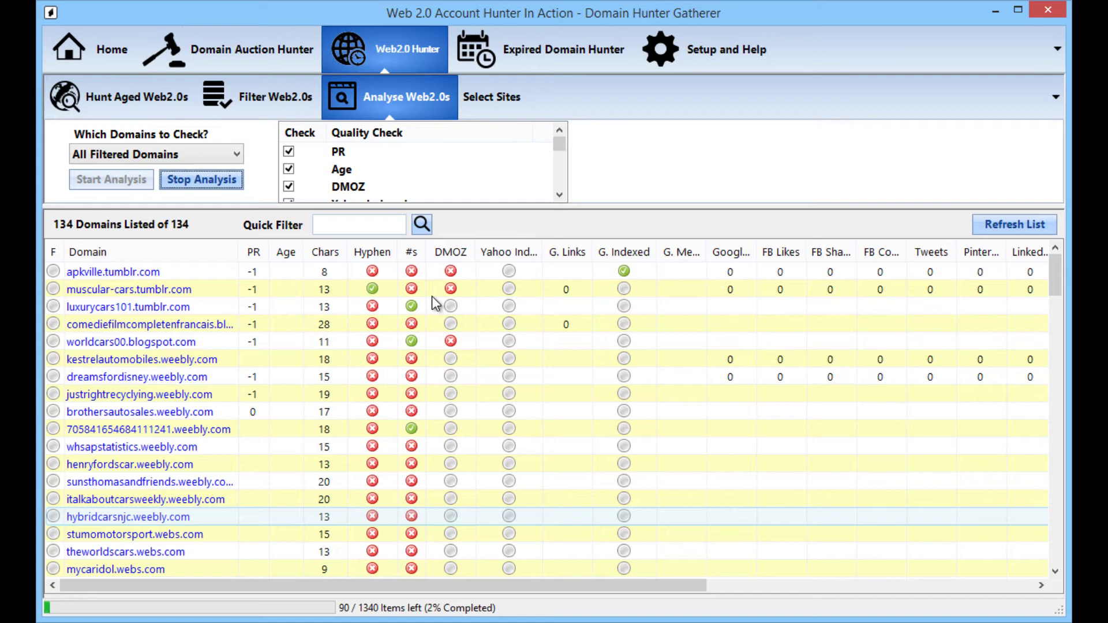
mouse_move(564, 586)
mouse_down()
mouse_move(608, 598)
mouse_move(848, 600)
mouse_move(346, 587)
mouse_up()
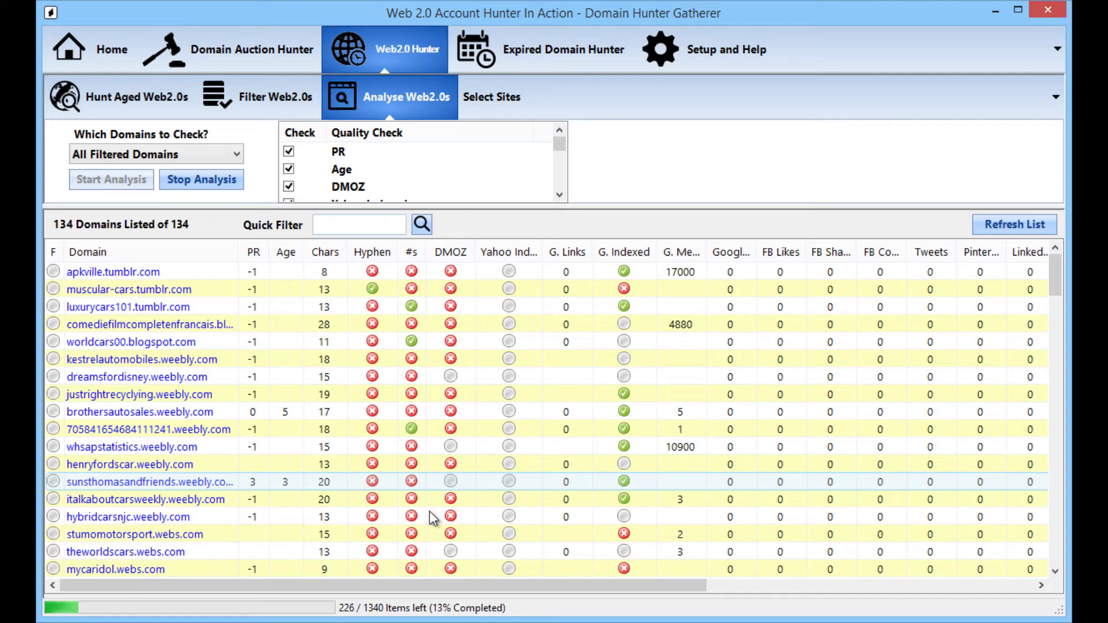
drag(421, 588, 852, 601)
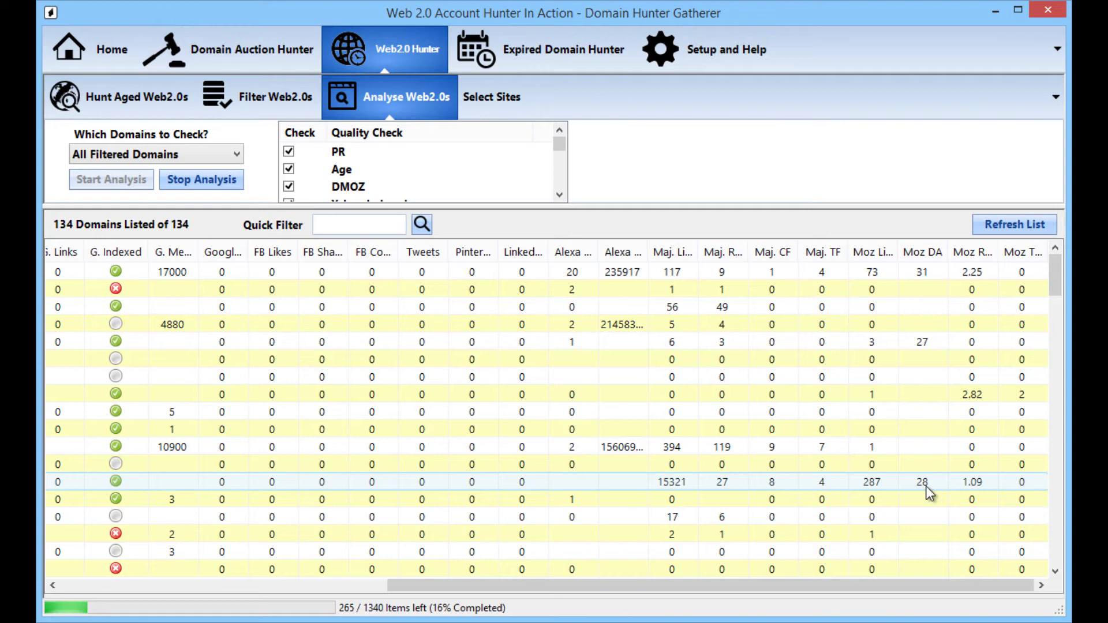
drag(733, 586, 380, 555)
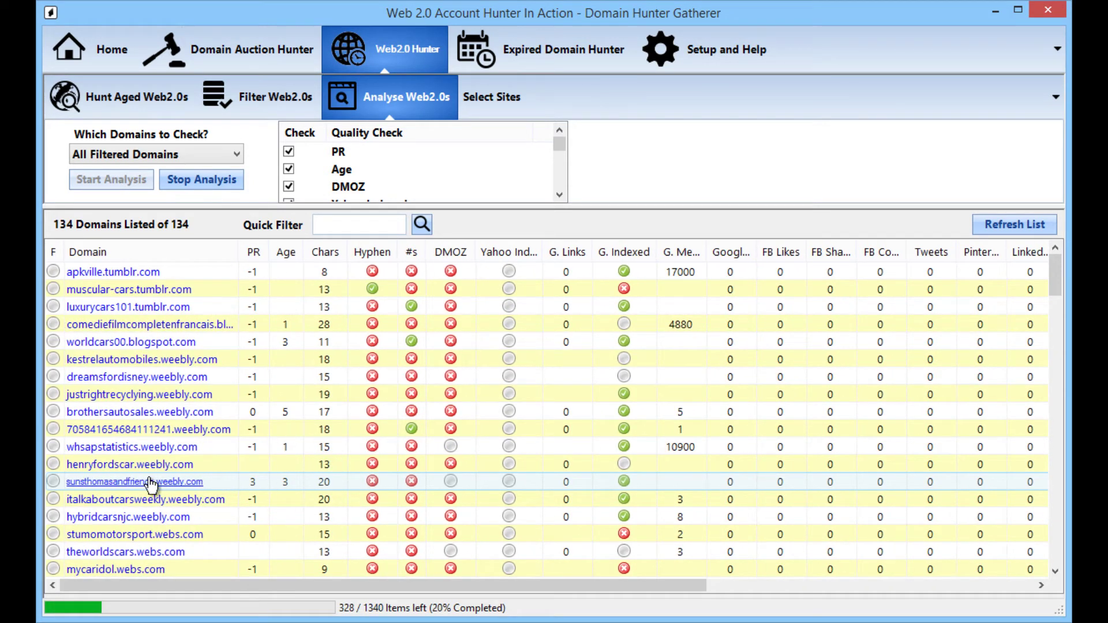
scroll(383, 480, down, 5)
scroll(376, 454, down, 1)
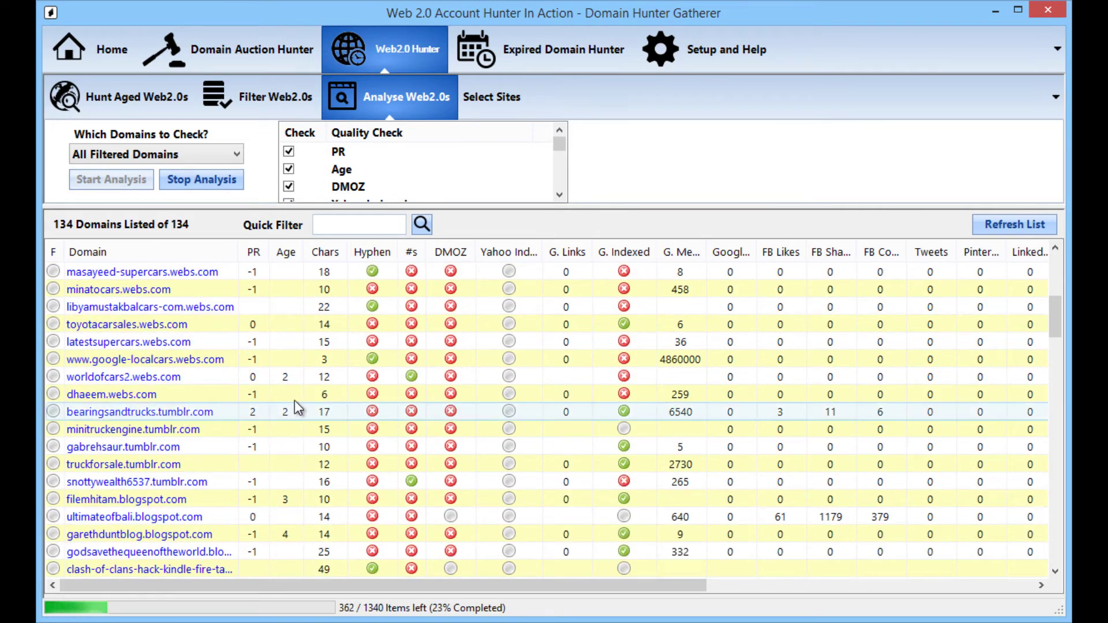
drag(314, 585, 684, 587)
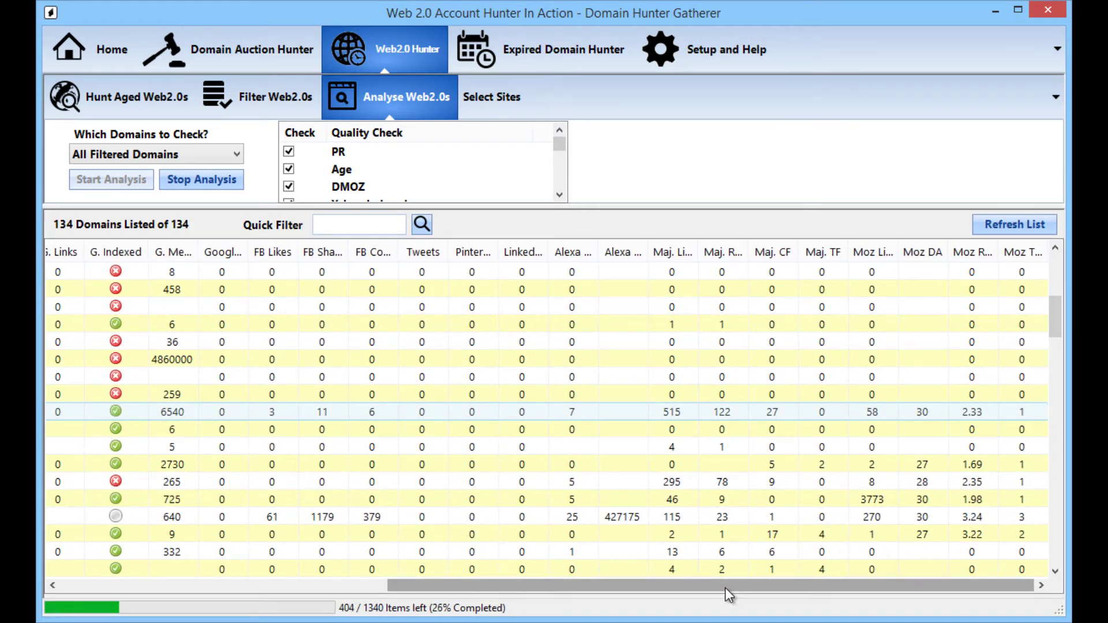
drag(724, 587, 520, 588)
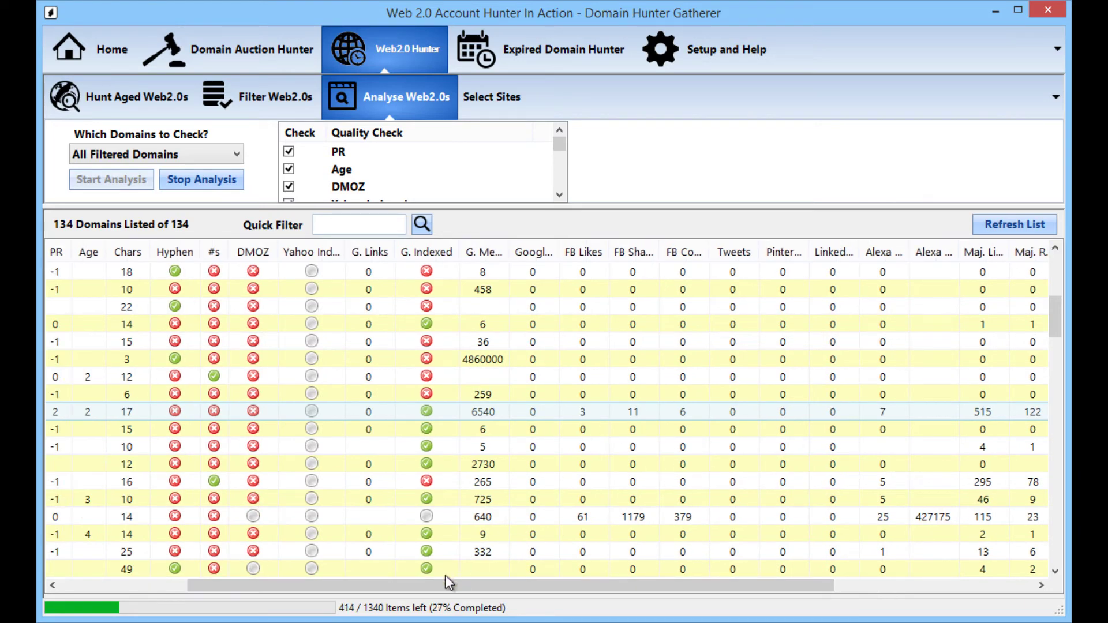
drag(444, 582, 259, 579)
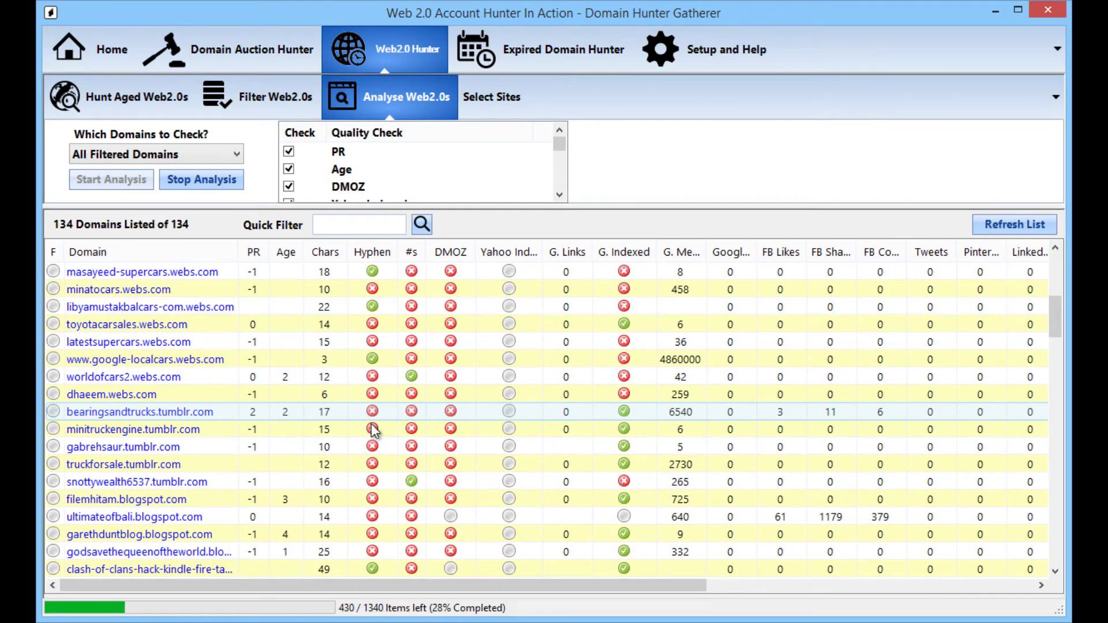
Switch back to the Hunt Aged Web2.0s view while analysis continues to 99%
click(143, 103)
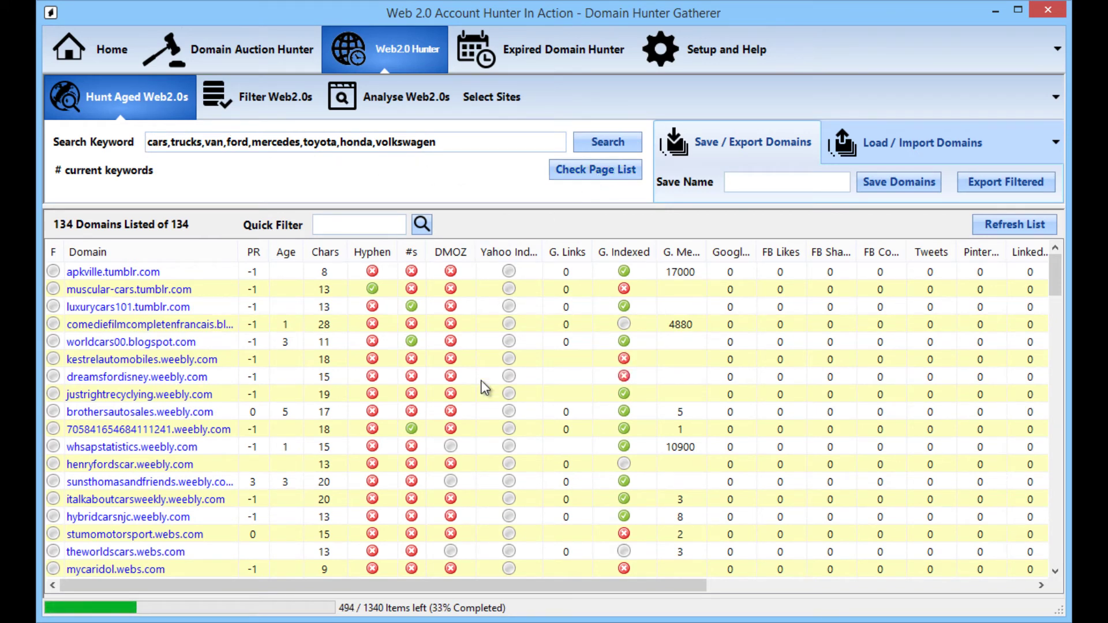
scroll(477, 386, down, 3)
scroll(490, 378, down, 4)
scroll(490, 379, down, 3)
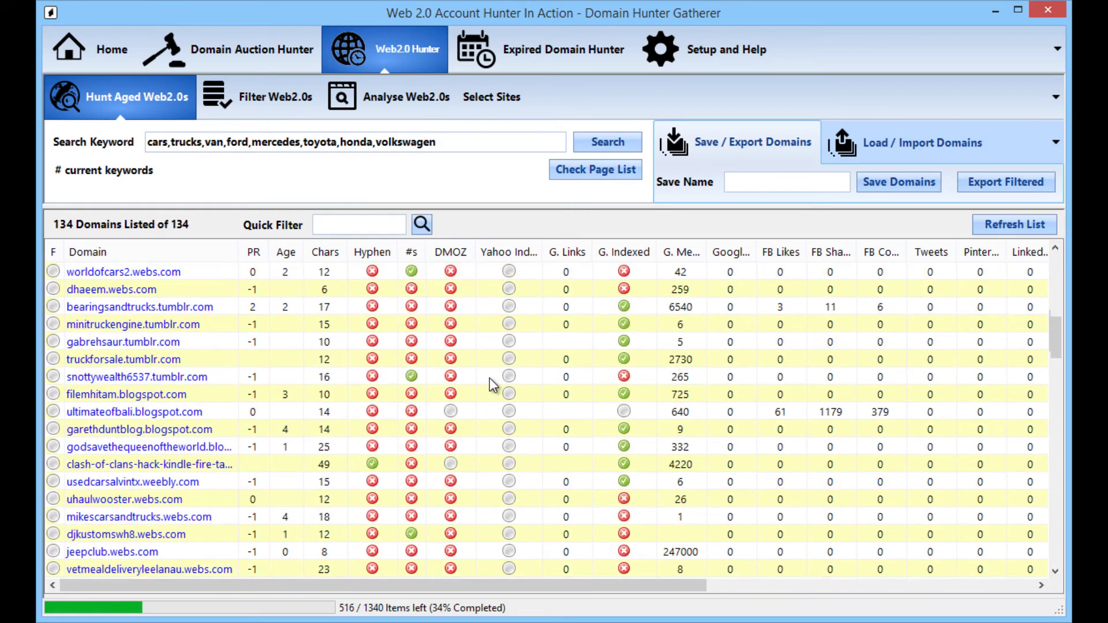
scroll(489, 378, down, 3)
scroll(489, 377, down, 1)
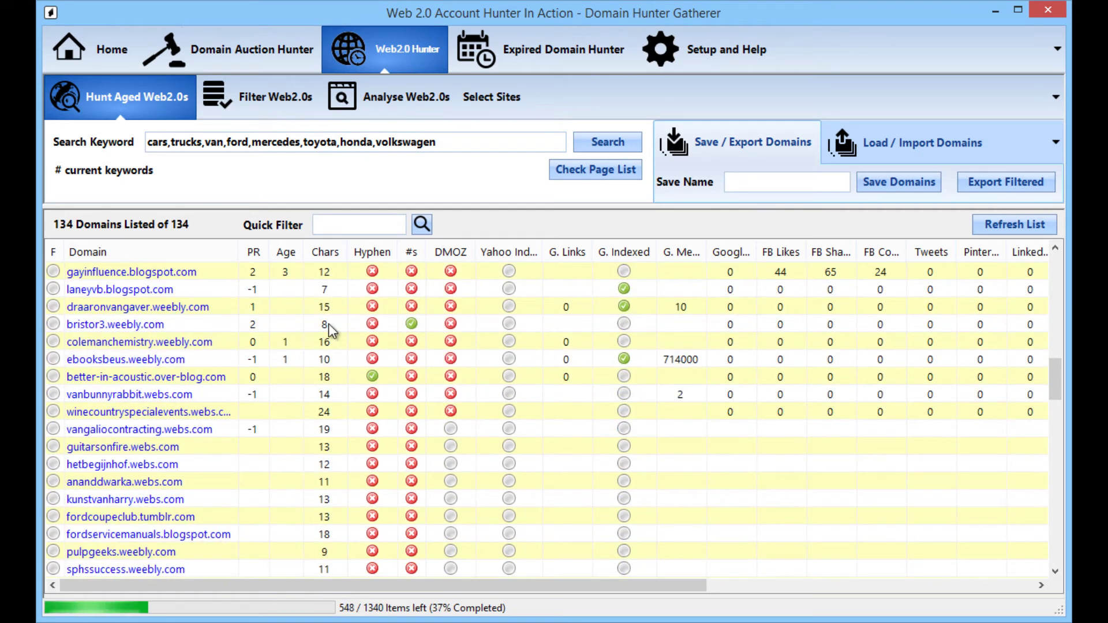
scroll(281, 316, up, 1)
scroll(259, 329, up, 2)
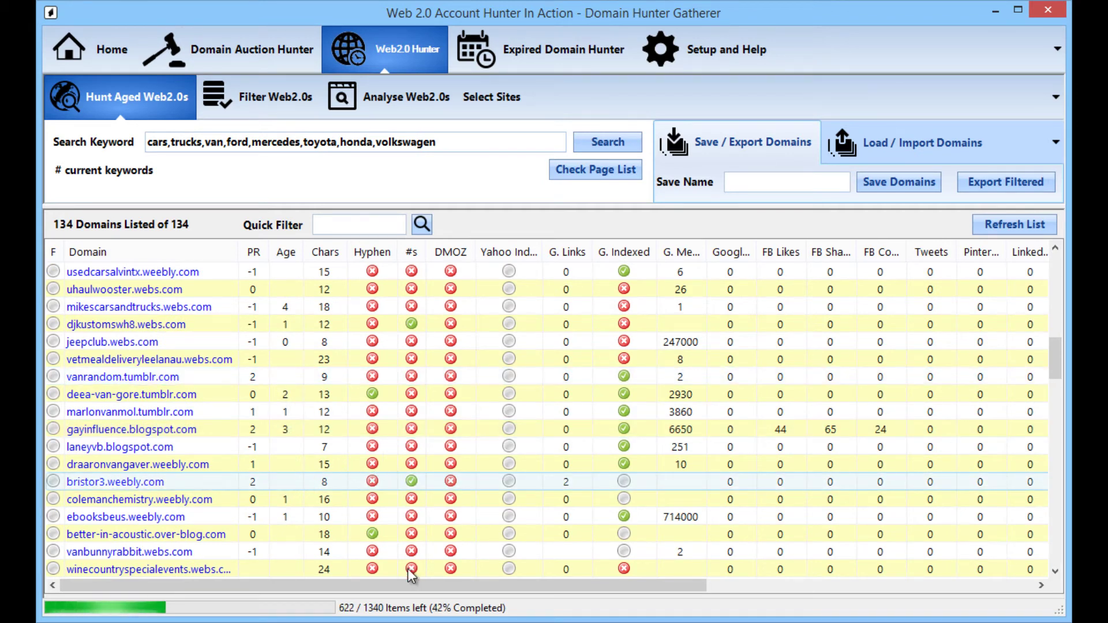
drag(446, 587, 857, 620)
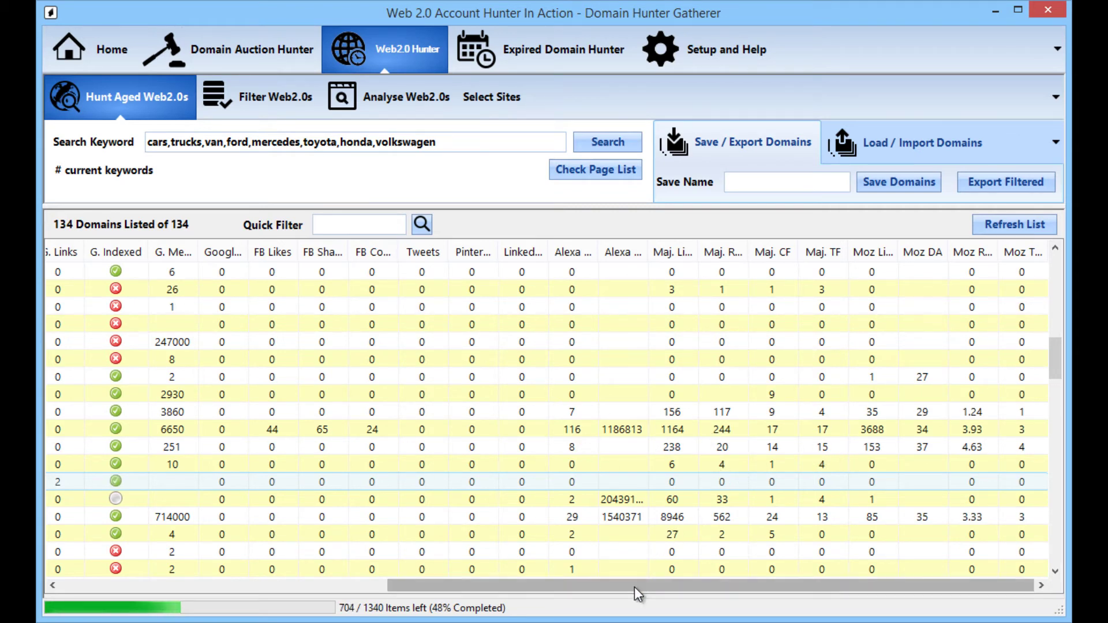
drag(634, 588, 299, 552)
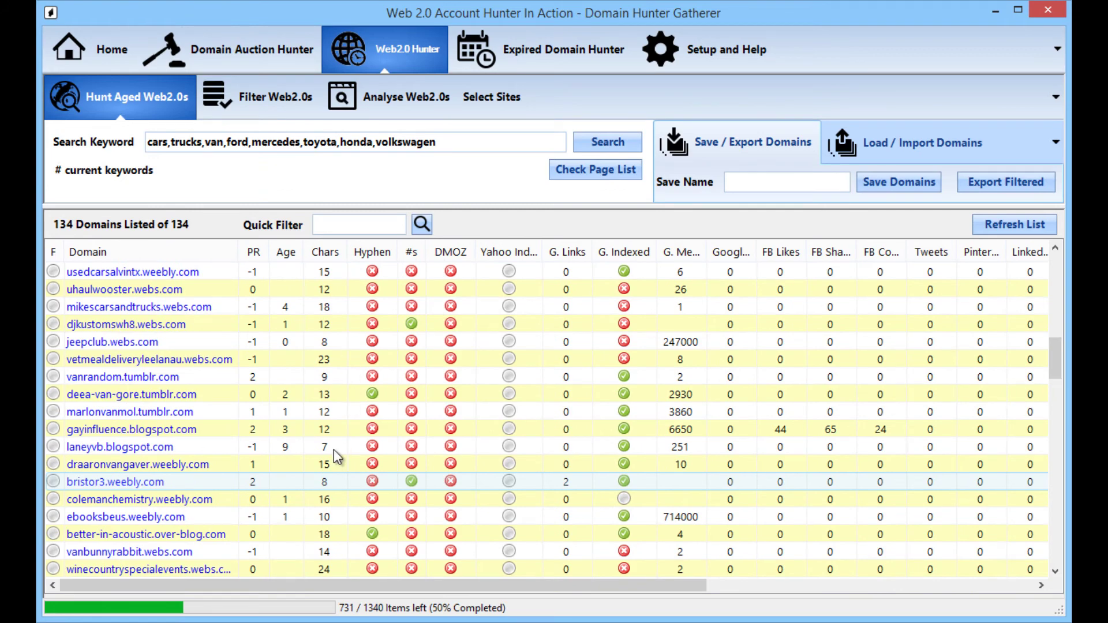
scroll(445, 413, up, 3)
scroll(445, 412, up, 3)
scroll(444, 413, up, 3)
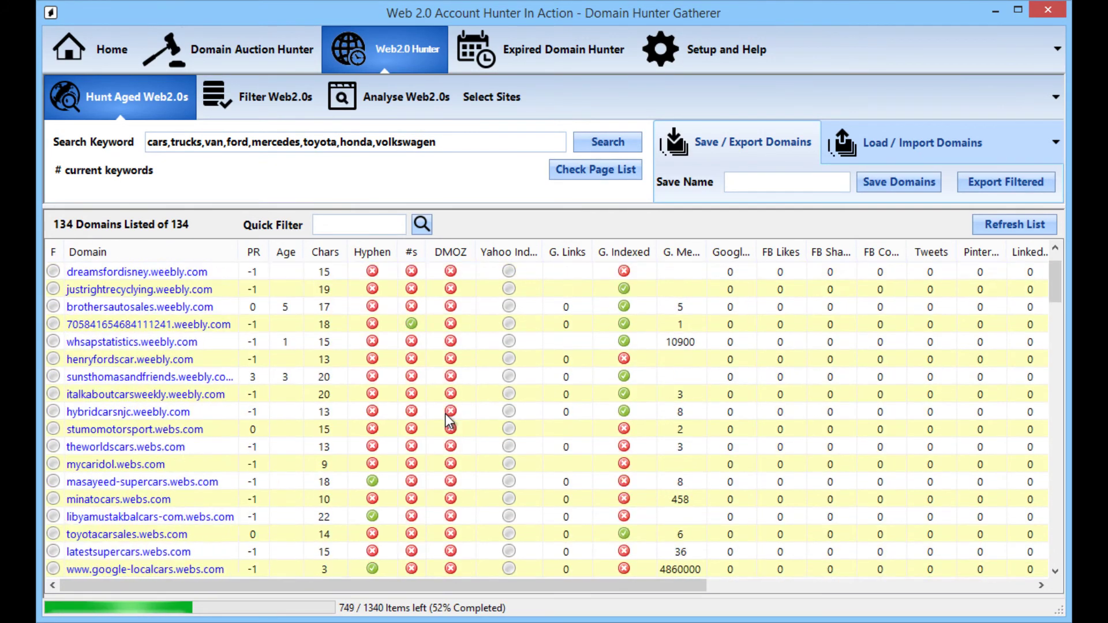
scroll(446, 413, up, 3)
scroll(417, 376, down, 3)
scroll(416, 376, down, 3)
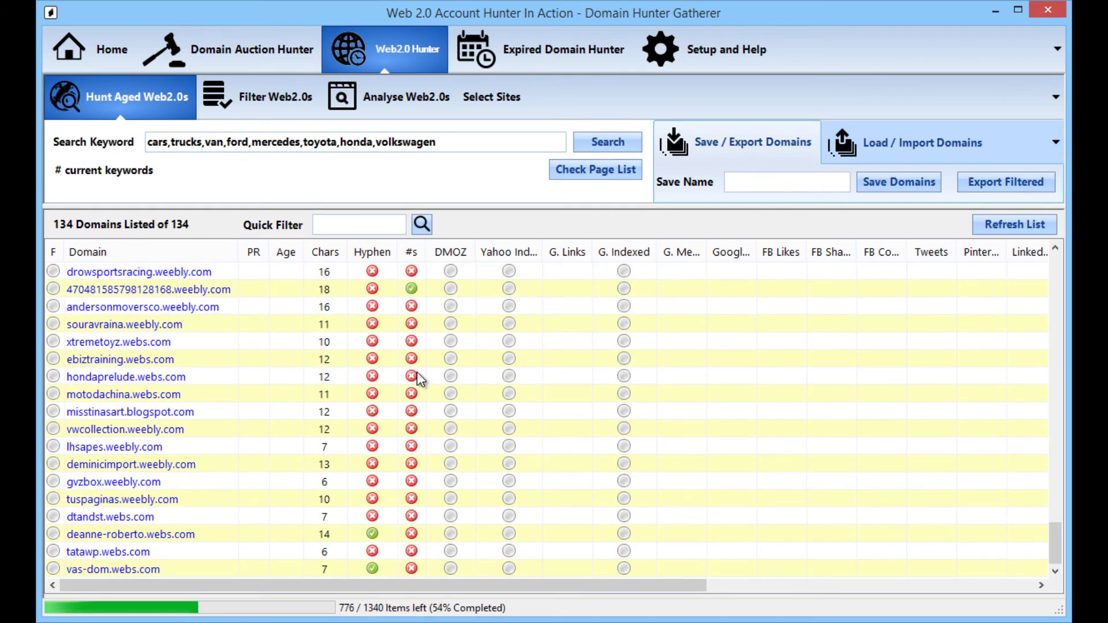
scroll(417, 377, down, 3)
scroll(416, 377, up, 5)
scroll(354, 393, up, 2)
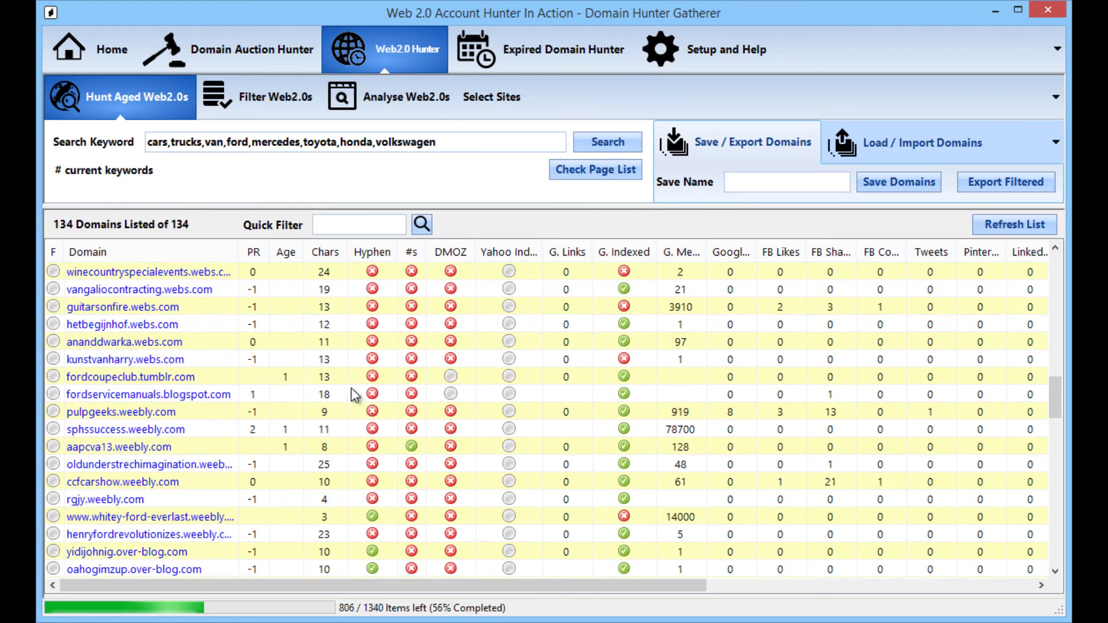
scroll(354, 393, down, 2)
scroll(377, 376, down, 1)
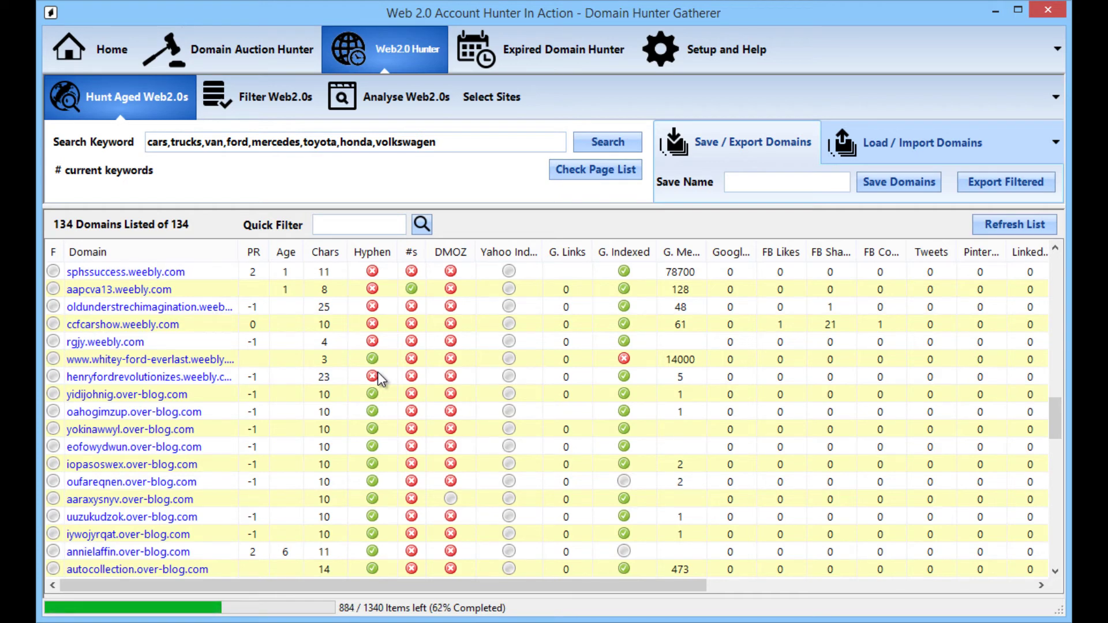
scroll(417, 478, up, 2)
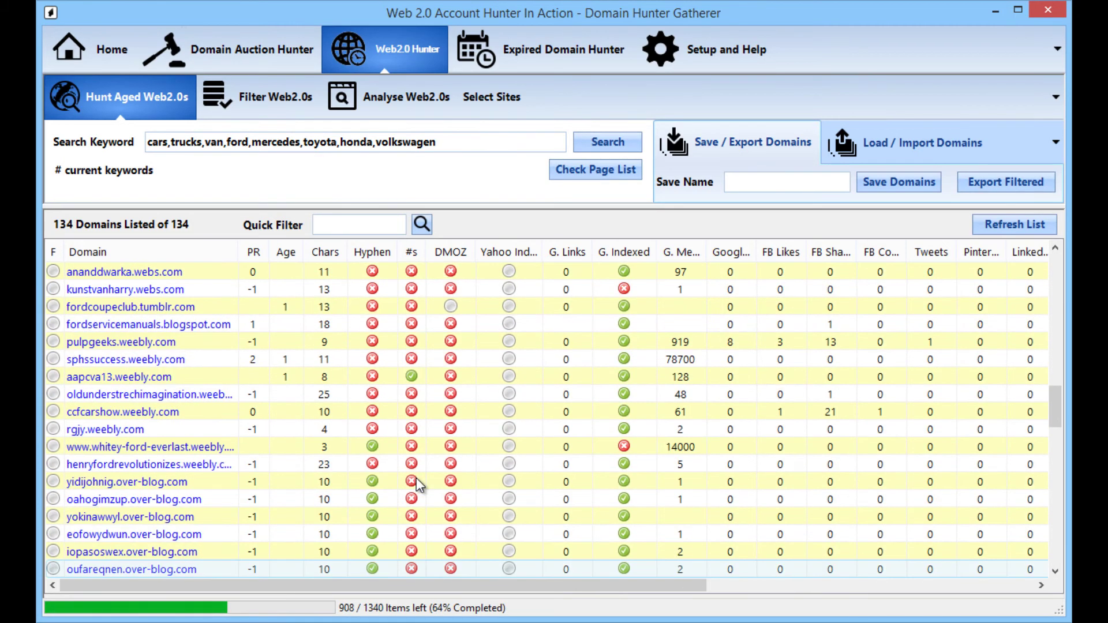
scroll(417, 484, up, 1)
scroll(416, 485, up, 1)
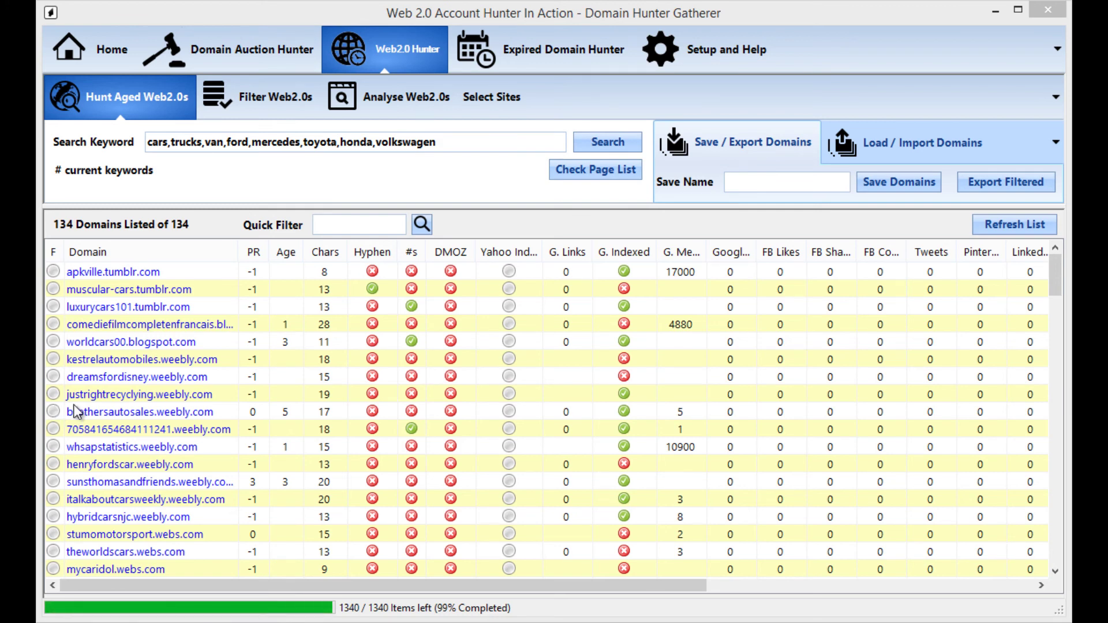
scroll(404, 416, down, 4)
scroll(403, 415, down, 4)
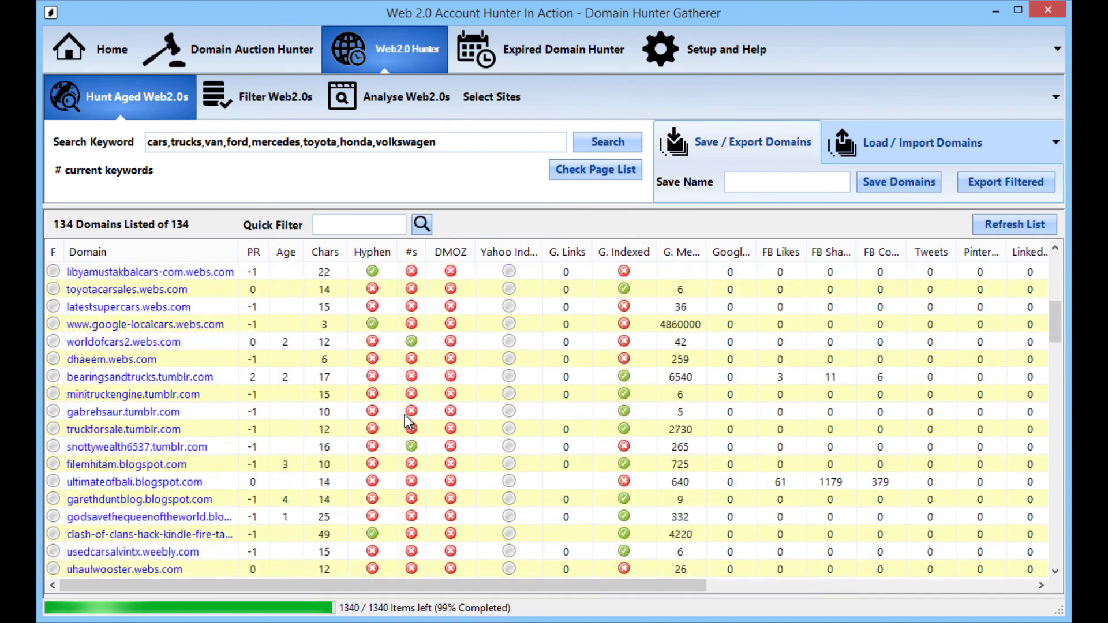
scroll(404, 416, down, 4)
scroll(407, 420, down, 4)
scroll(407, 420, down, 4)
scroll(407, 420, down, 4)
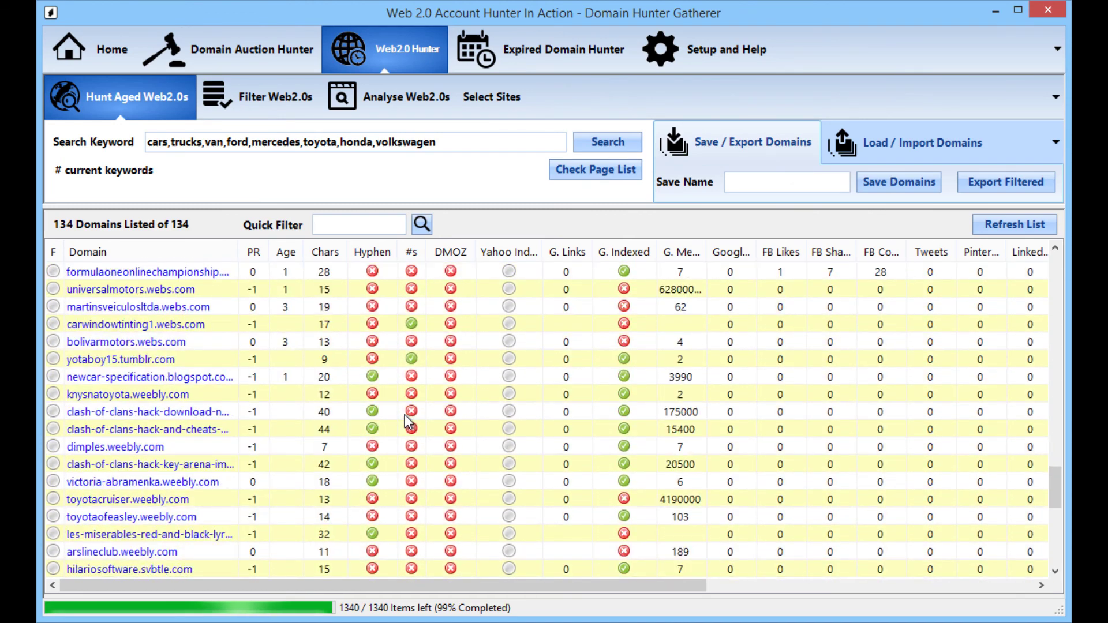
scroll(406, 420, down, 4)
scroll(407, 421, down, 3)
scroll(407, 422, down, 2)
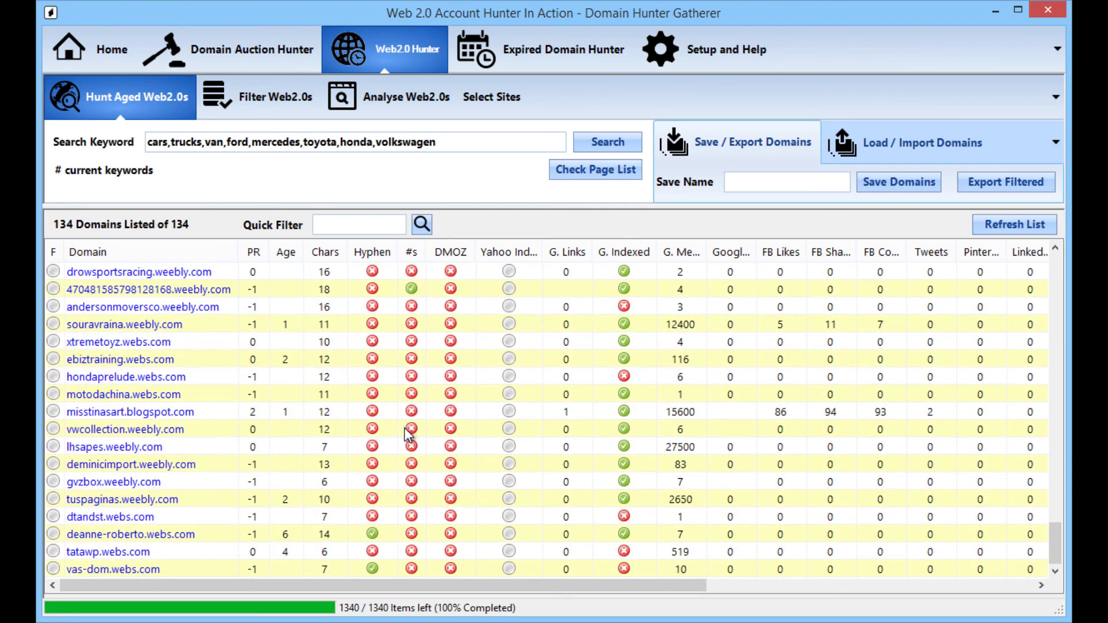